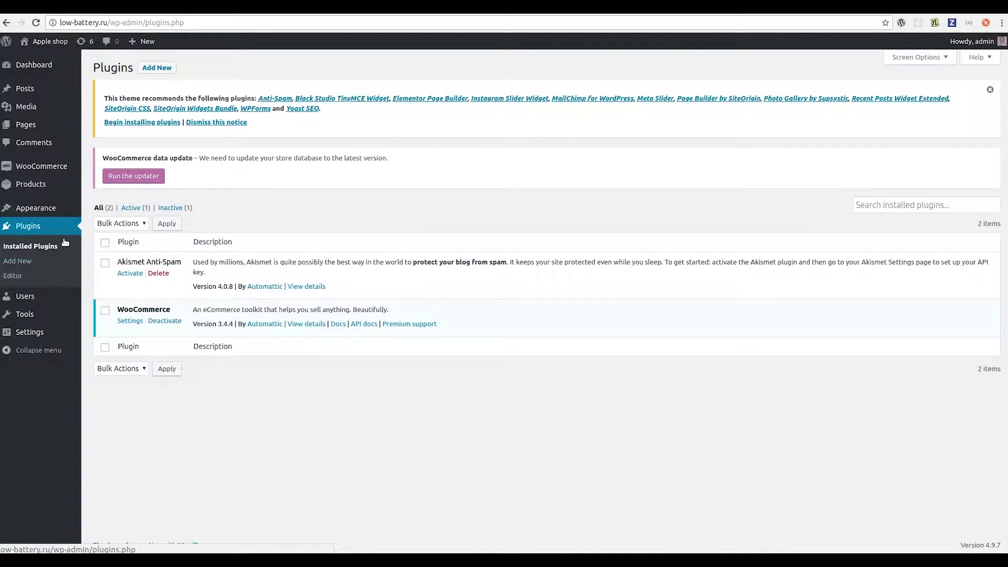
Step: Find the Elegro Crypto Payment plugin by searching for "elegro" among new plugins, and install and activate it
click(163, 71)
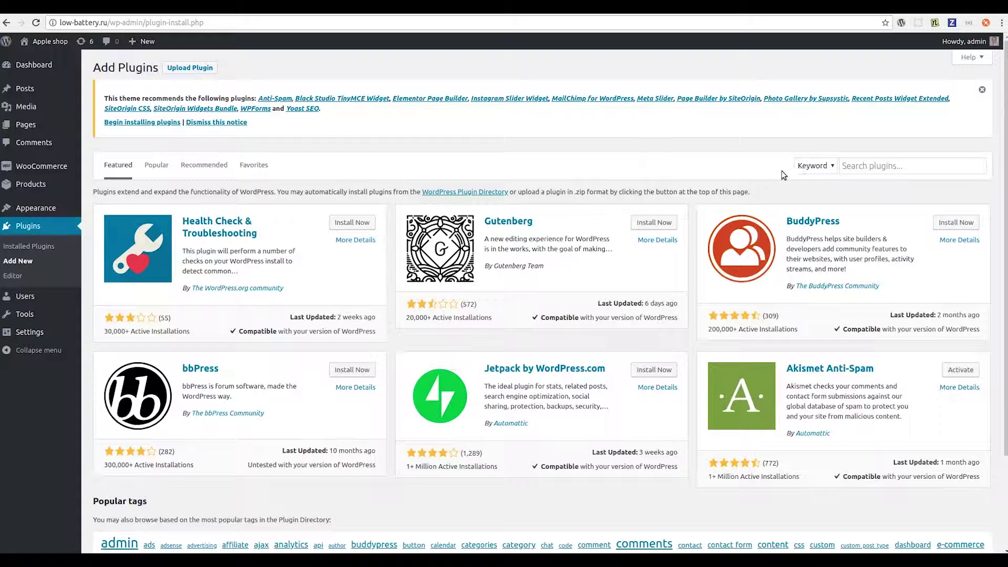
click(865, 166)
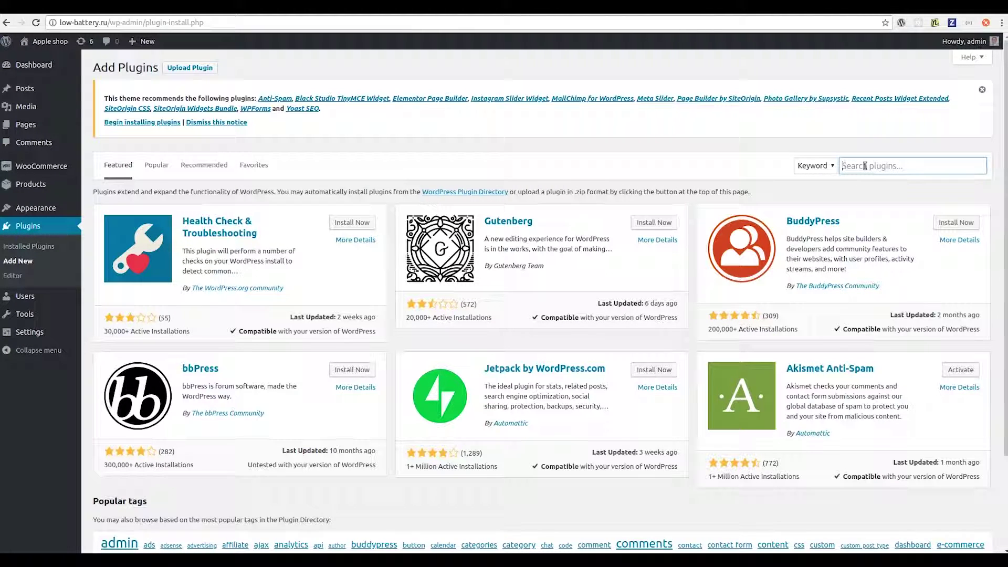
text(elegro)
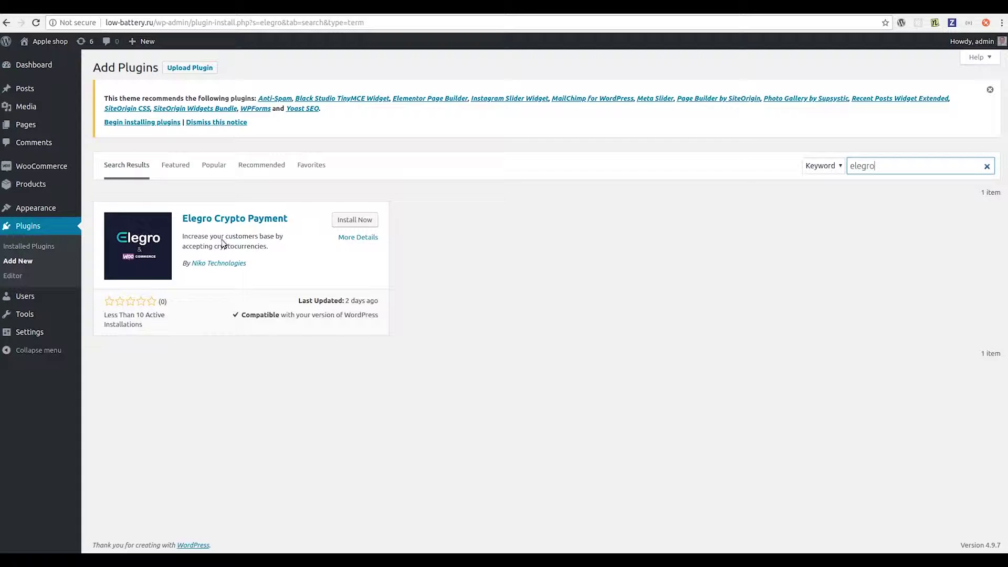
click(360, 222)
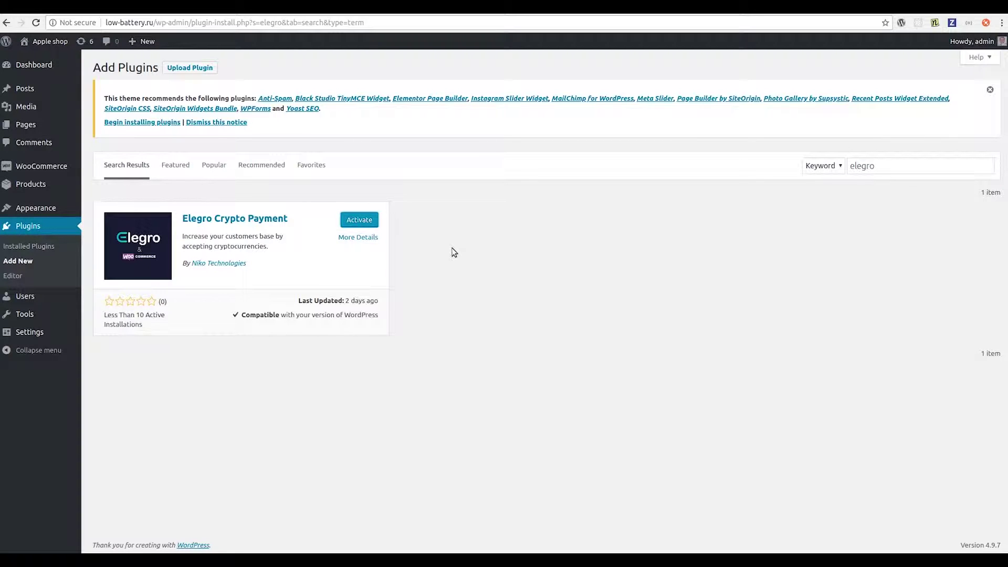
click(362, 220)
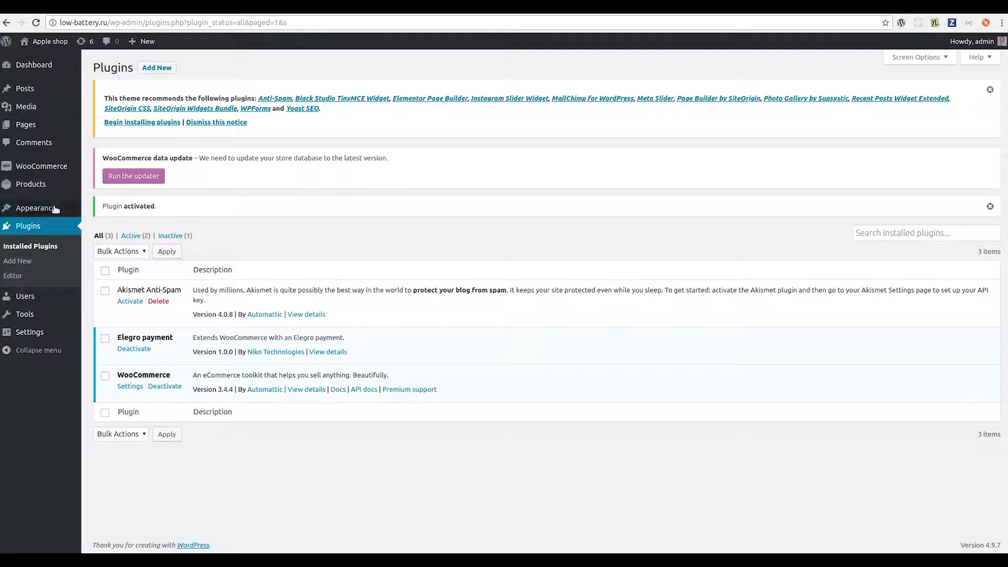
Step: Open the management settings of the Elegro Crypto Payment method in WooCommerce's payment settings
mouse_move(41, 167)
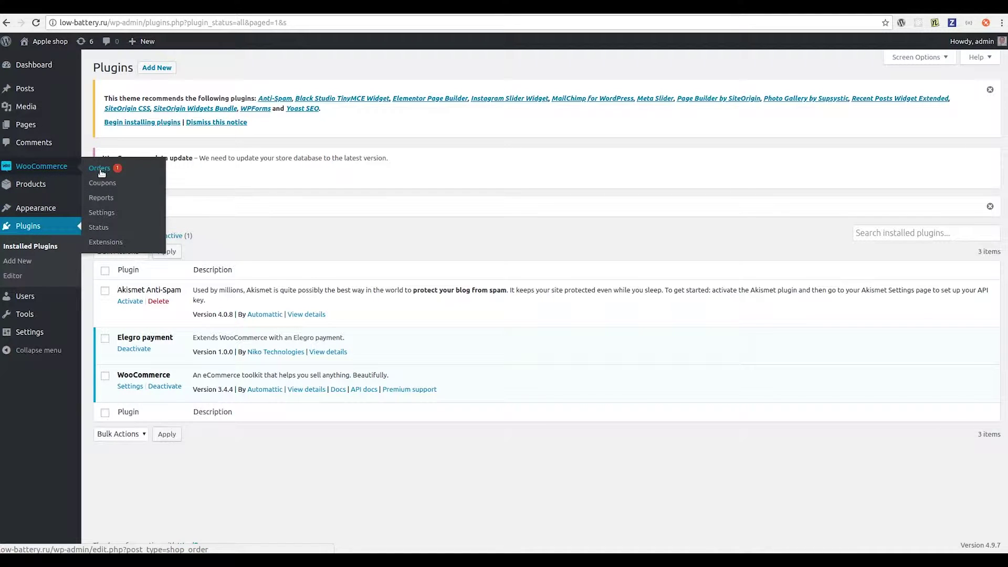
click(102, 212)
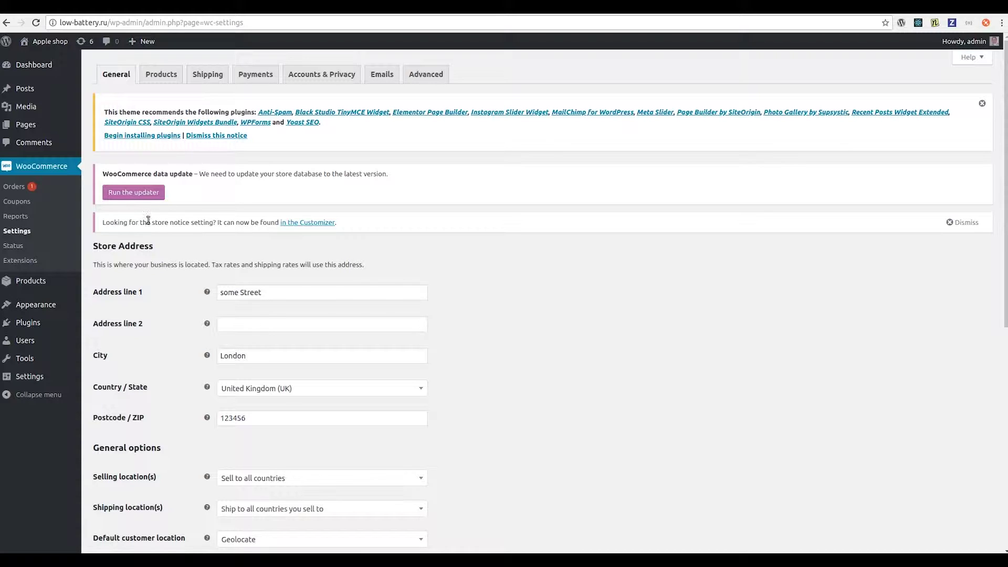
click(262, 78)
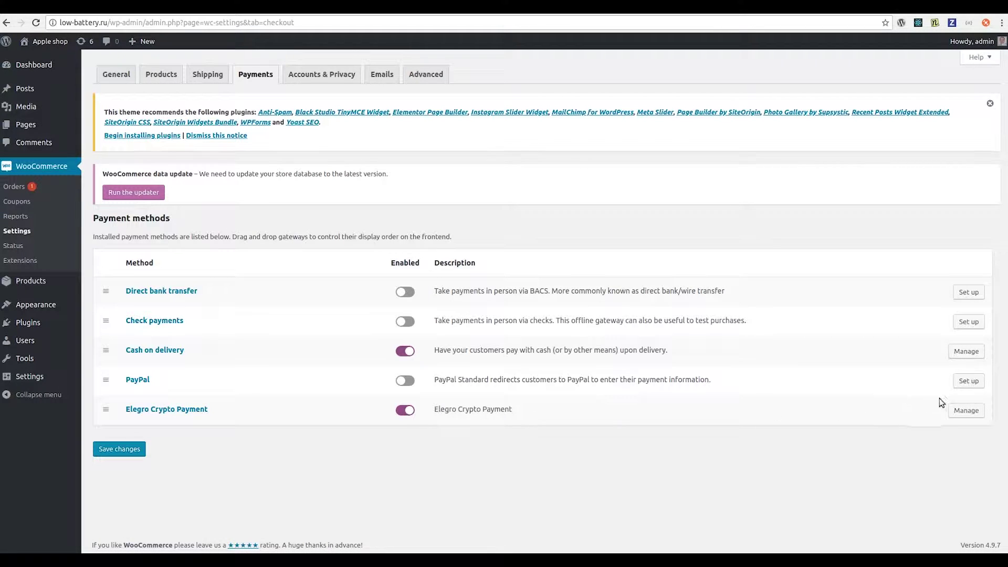
click(960, 415)
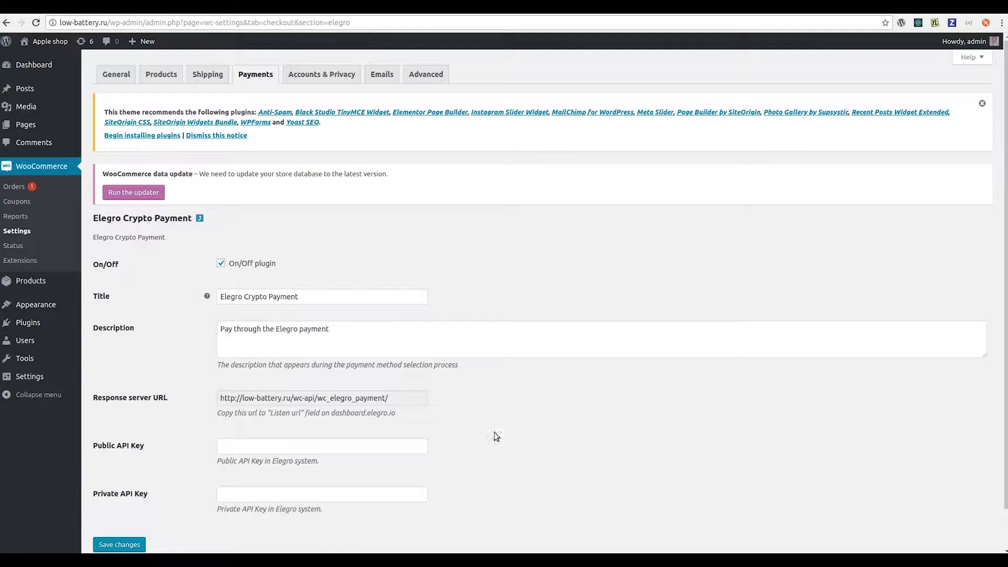
Step: Copy the Response server URL from the Elegro Crypto Payment settings
scroll(281, 374, down, 1)
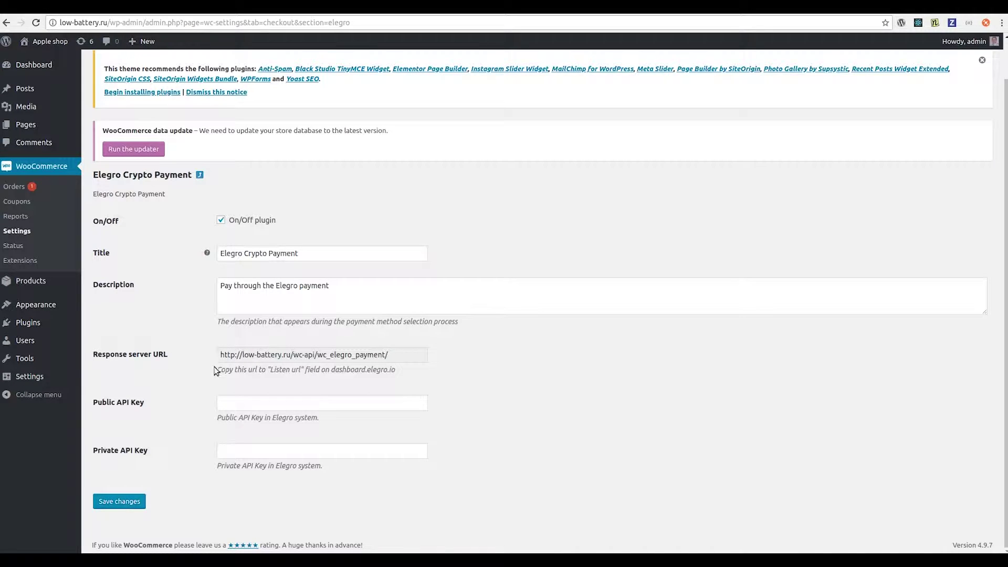
drag(219, 372, 401, 370)
click(409, 374)
drag(220, 355, 389, 355)
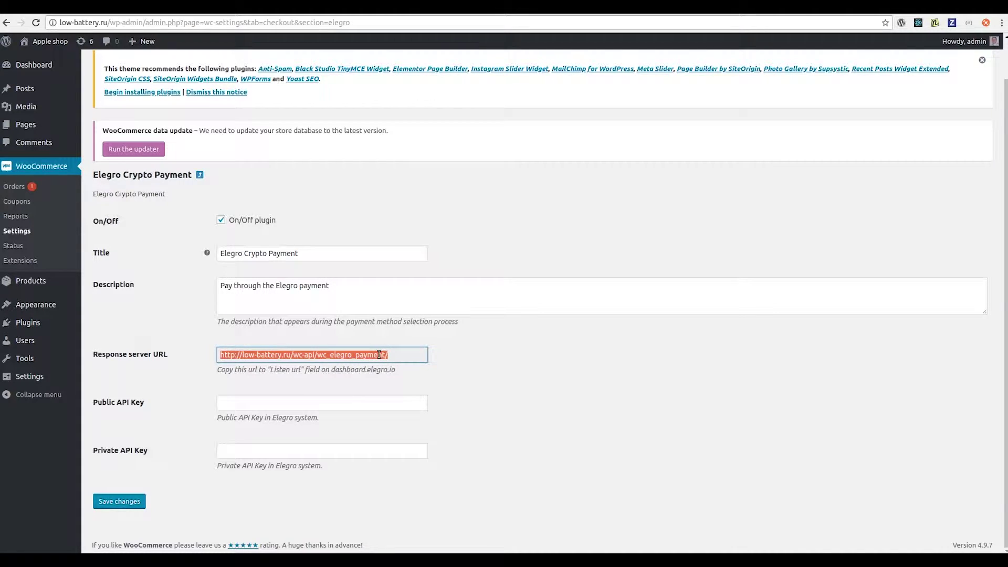
click(454, 367)
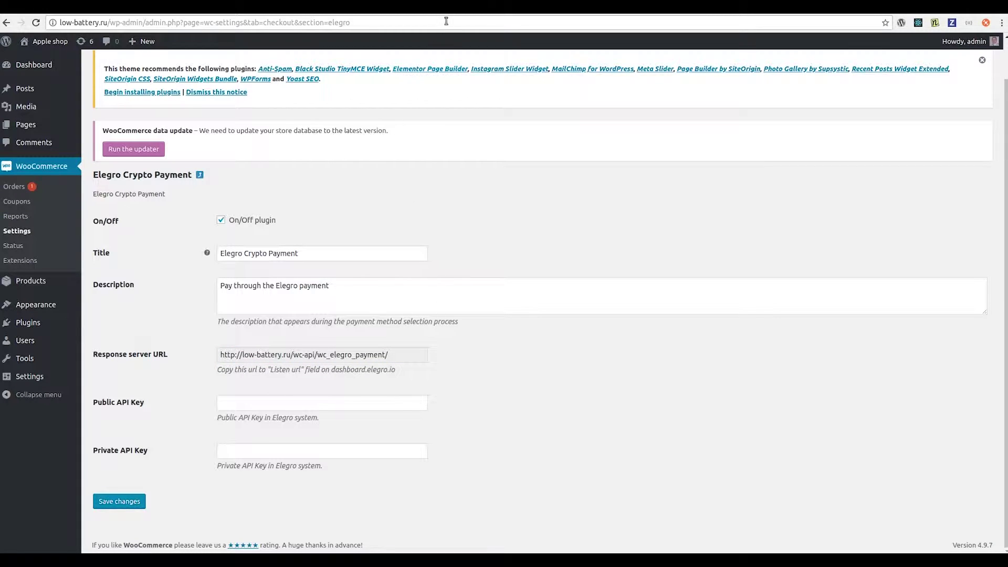
click(373, 7)
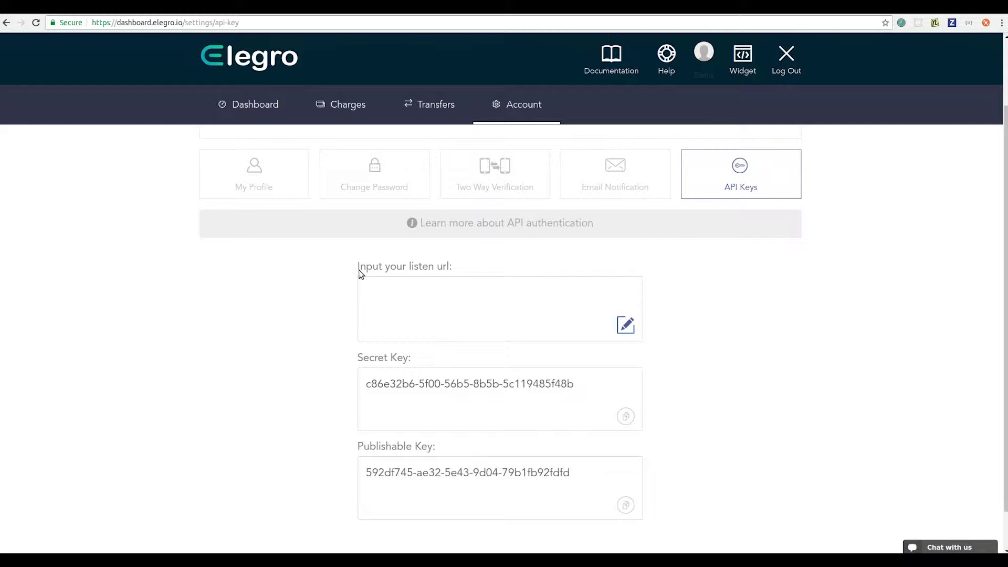
click(414, 300)
key(ctrl+v)
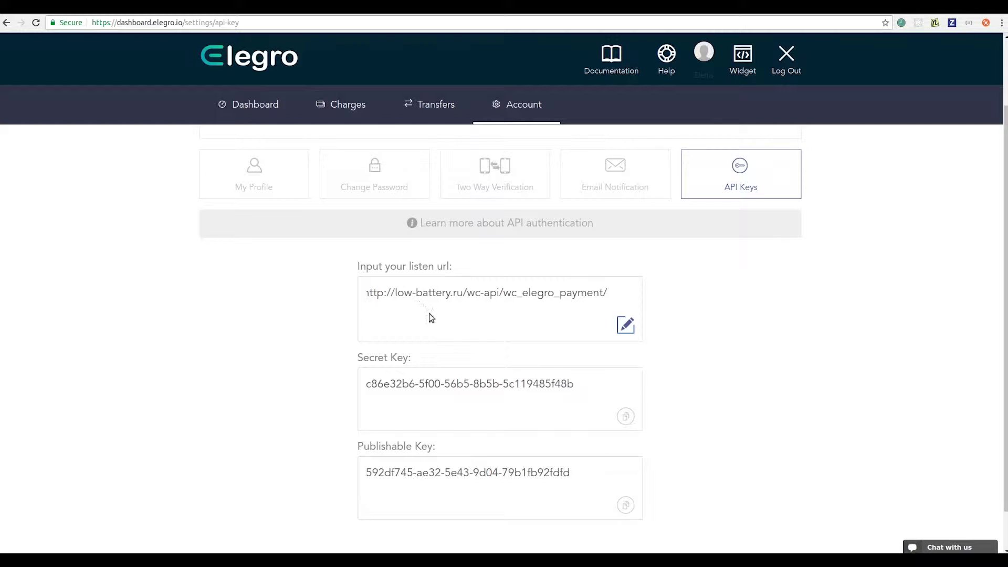
click(626, 327)
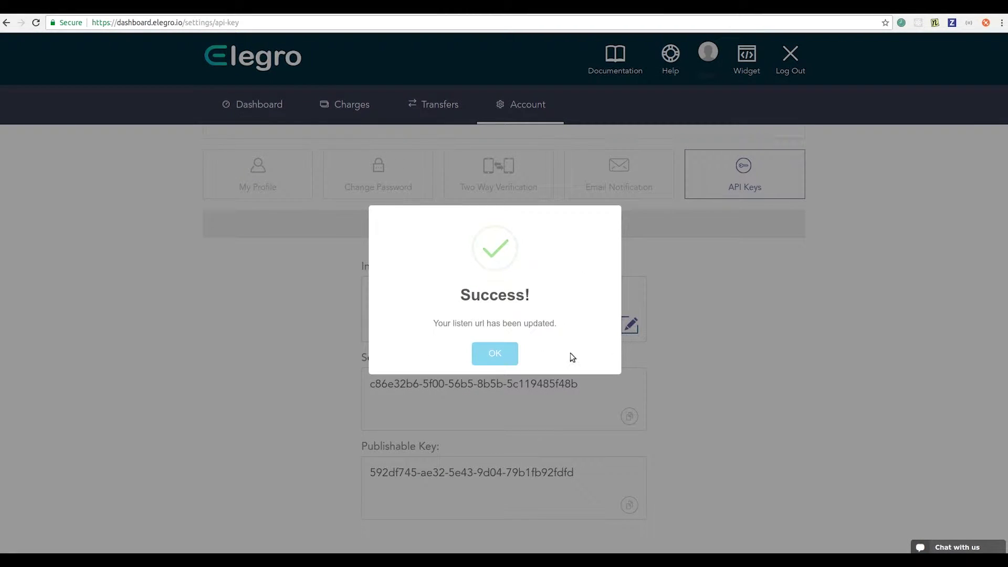
click(494, 355)
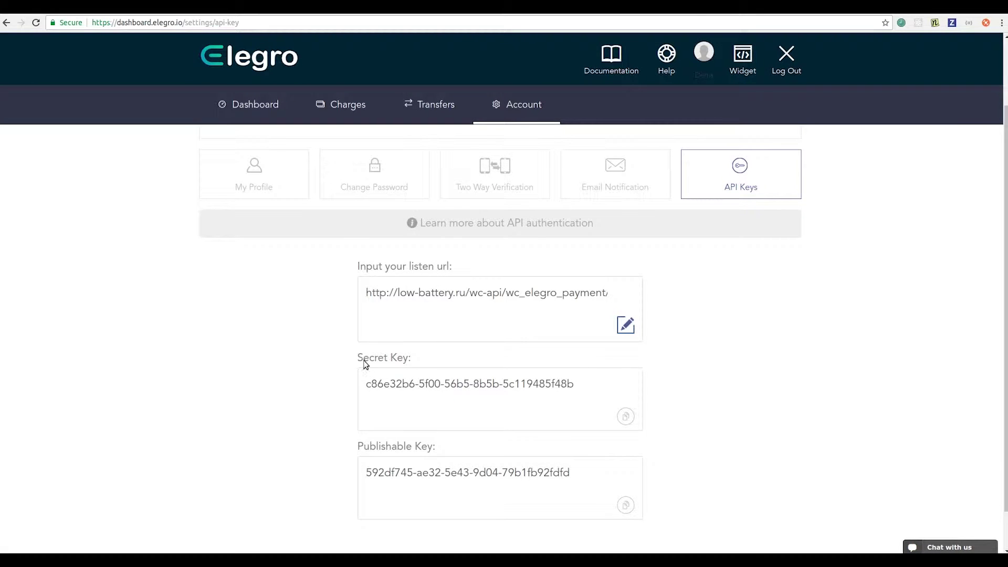
Step: Copy the secret key from the Elegro dashboard and paste it as the Private API Key in the WooCommerce Elegro settings
click(625, 417)
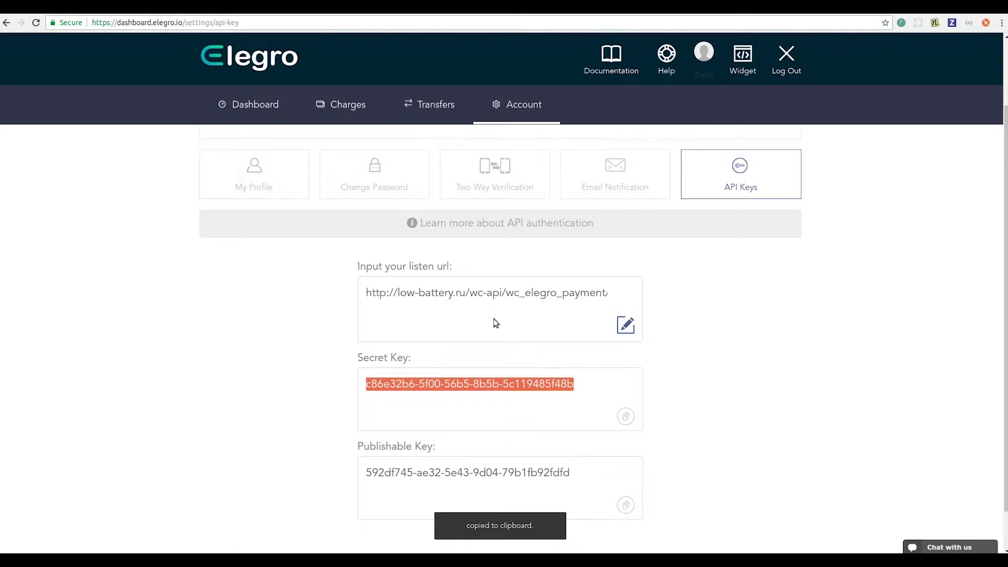
click(256, 7)
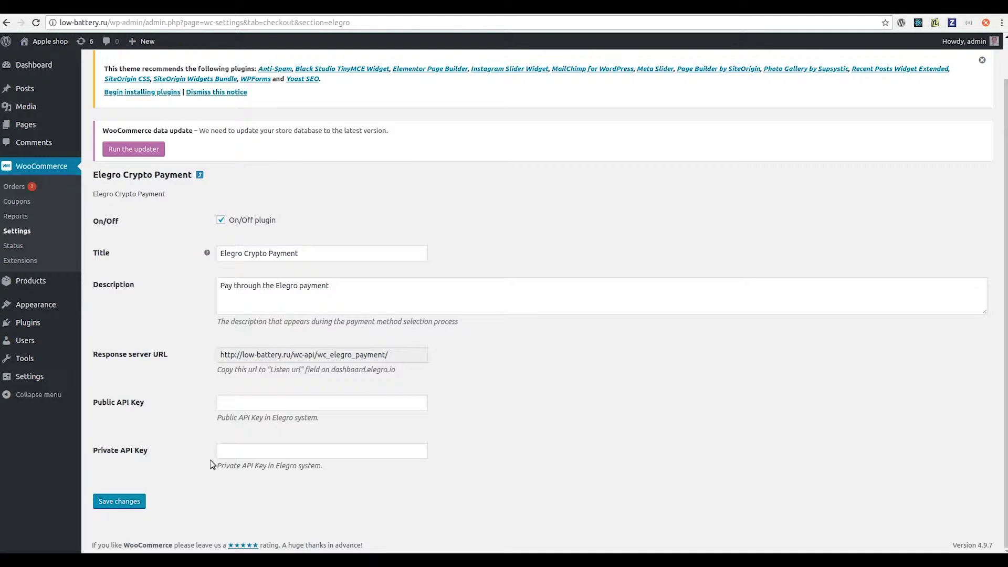
click(235, 450)
key(ctrl+v)
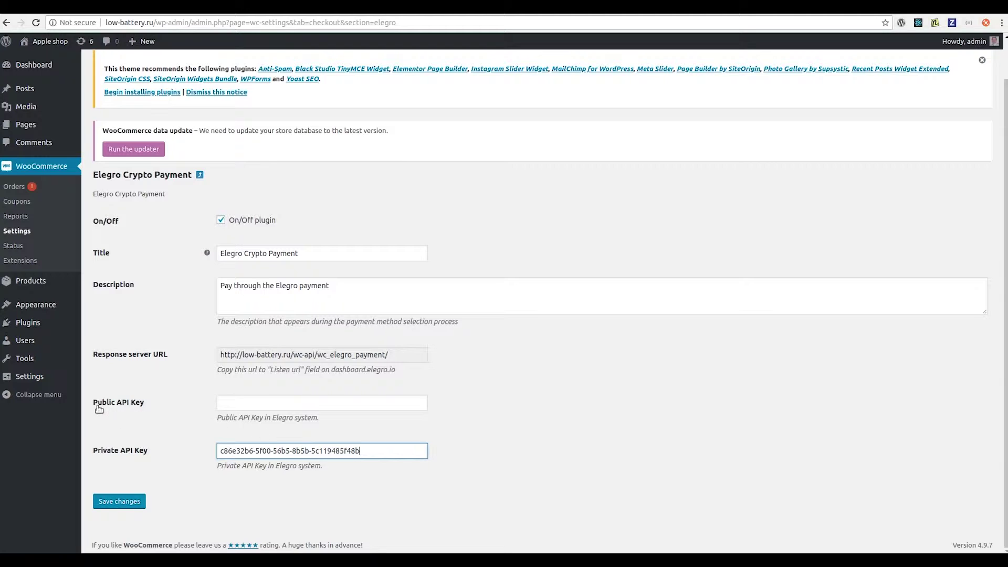
Step: Copy the publishable key from the Elegro dashboard into the plugin's Public API Key and save the WooCommerce payment settings
click(247, 401)
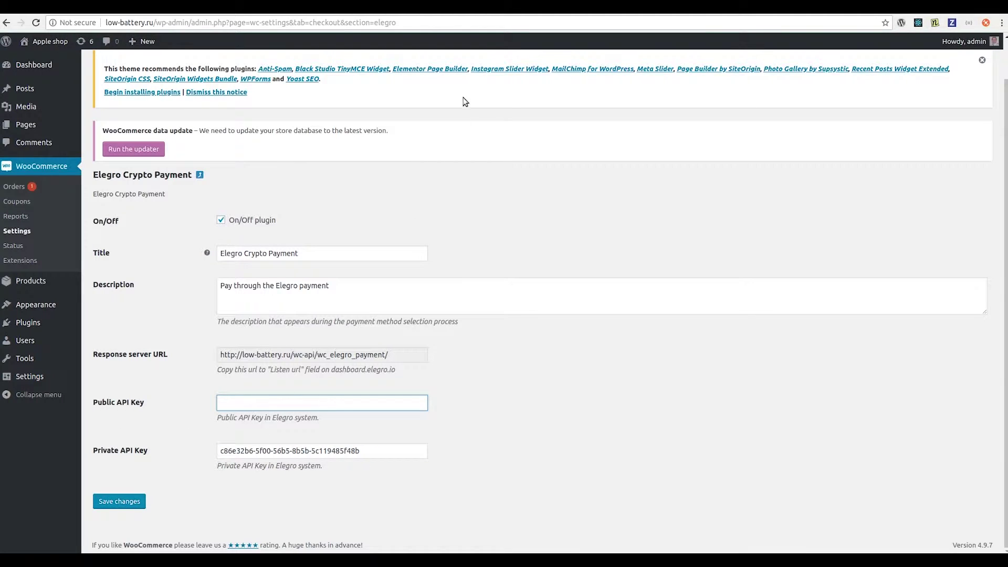
click(452, 12)
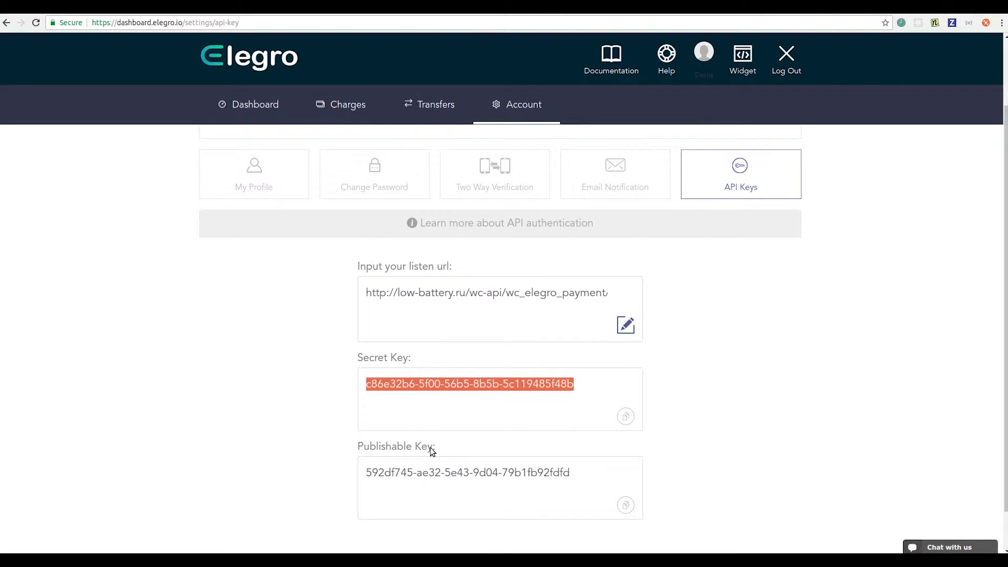
click(626, 505)
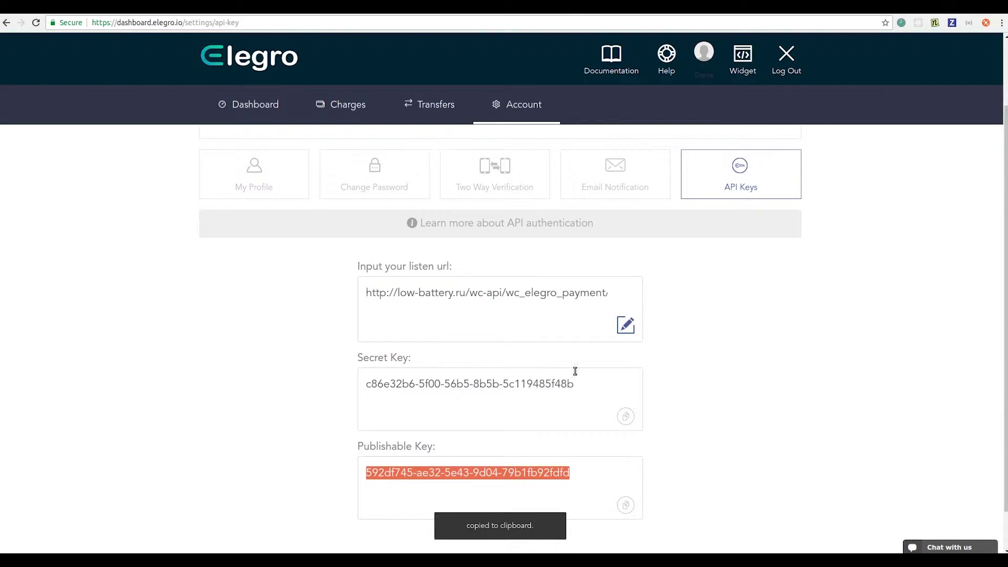
click(253, 10)
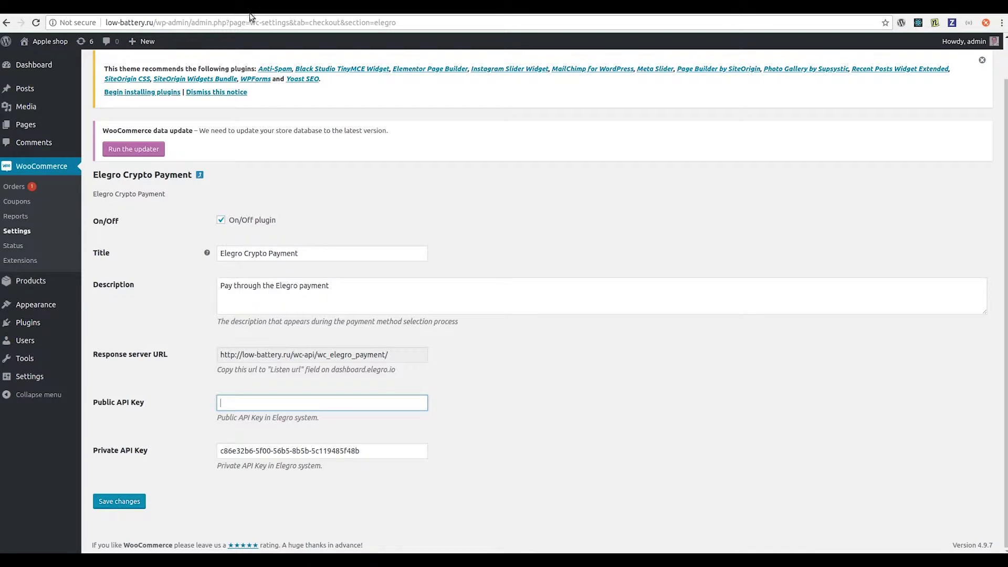
click(243, 403)
key(ctrl+v)
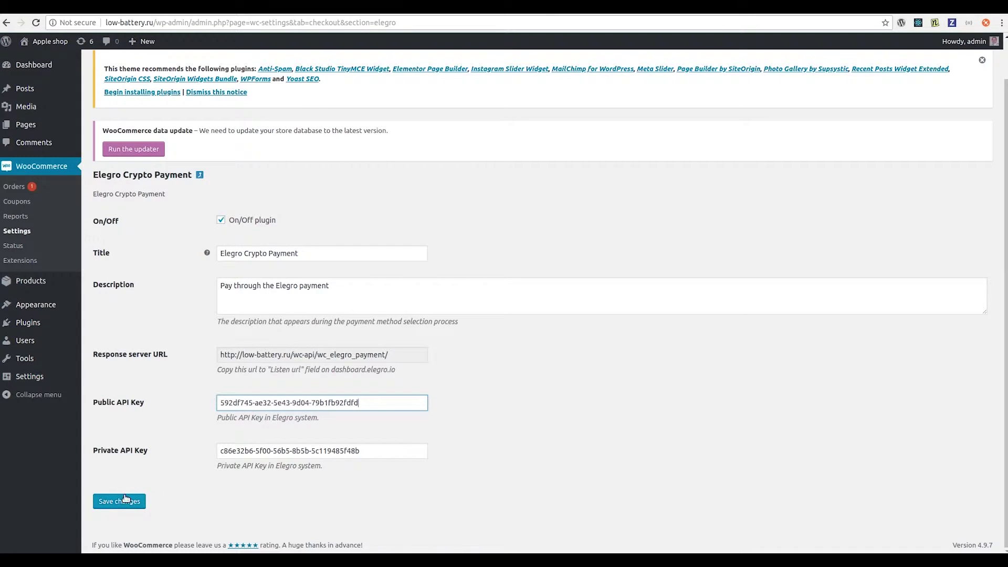
click(111, 506)
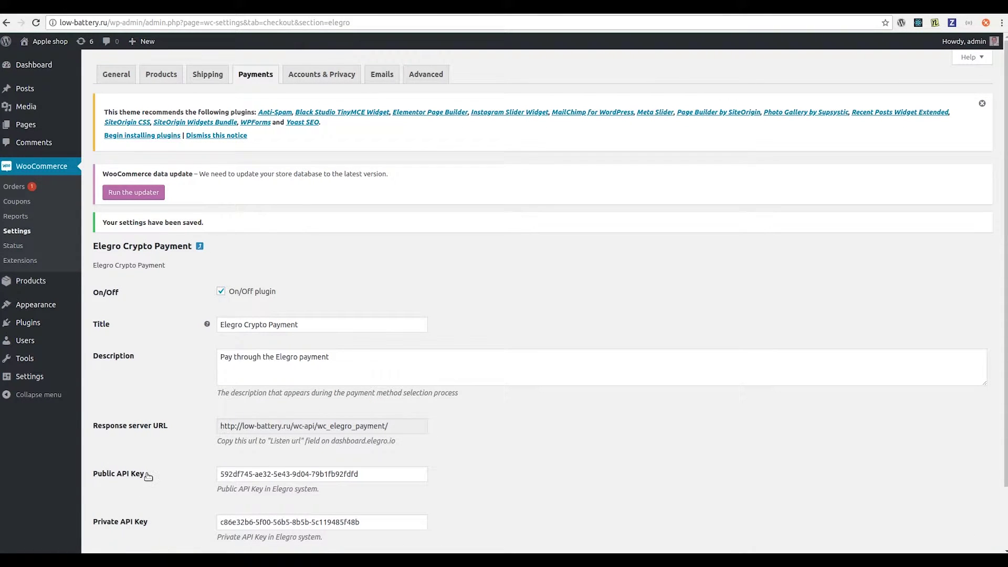
Step: In the Apple shop storefront, add the Apple EarPods to the cart and proceed to checkout
click(200, 247)
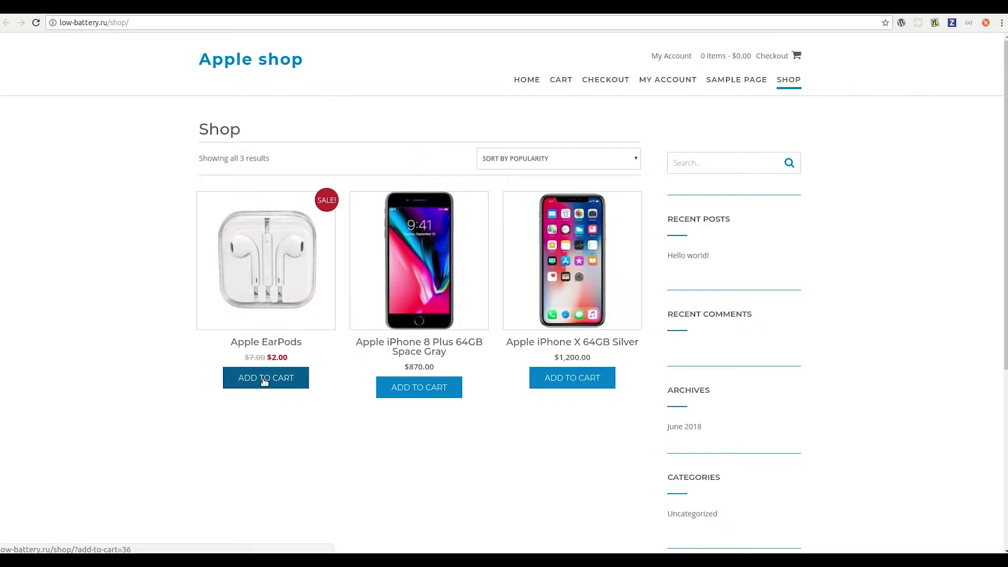
click(264, 380)
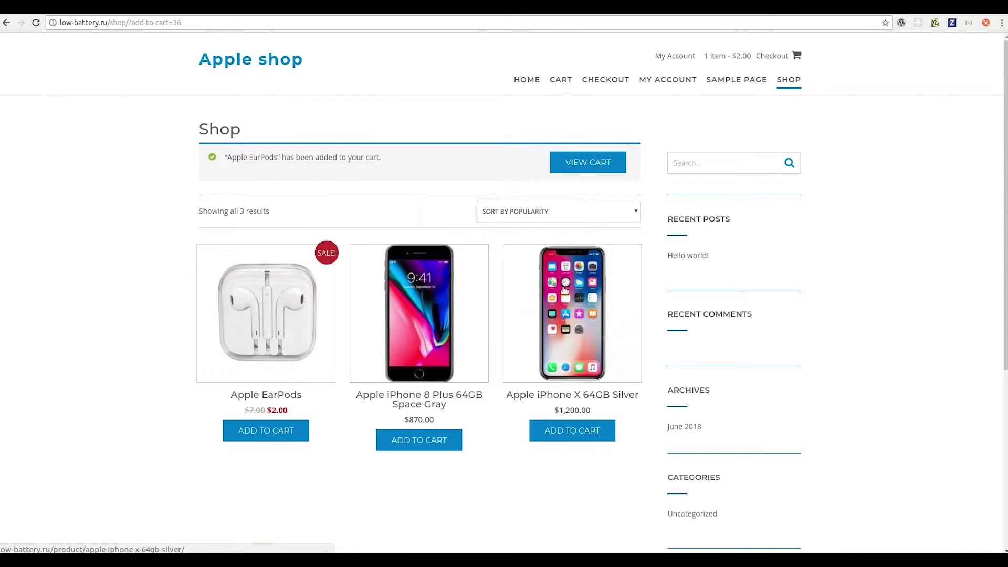
click(779, 58)
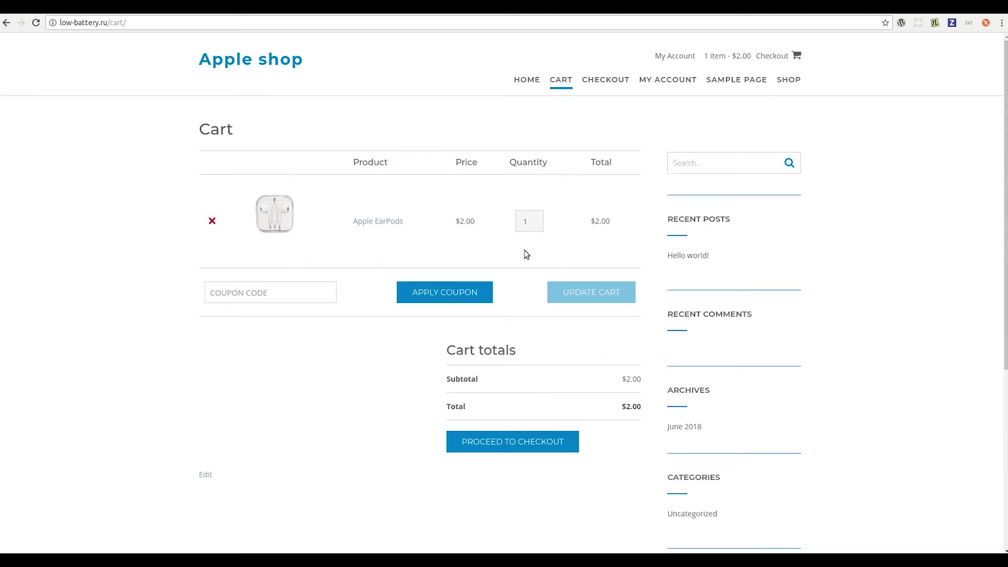
click(505, 442)
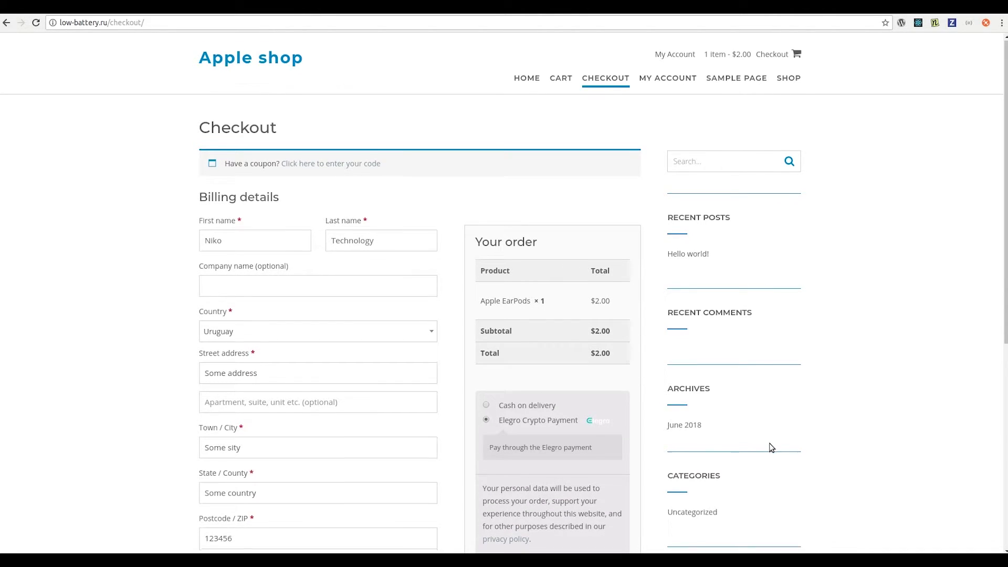
Step: Place the Apple EarPods order with Elegro Crypto Payment as the payment method and the prefilled billing details
scroll(769, 445, down, 4)
scroll(769, 447, down, 3)
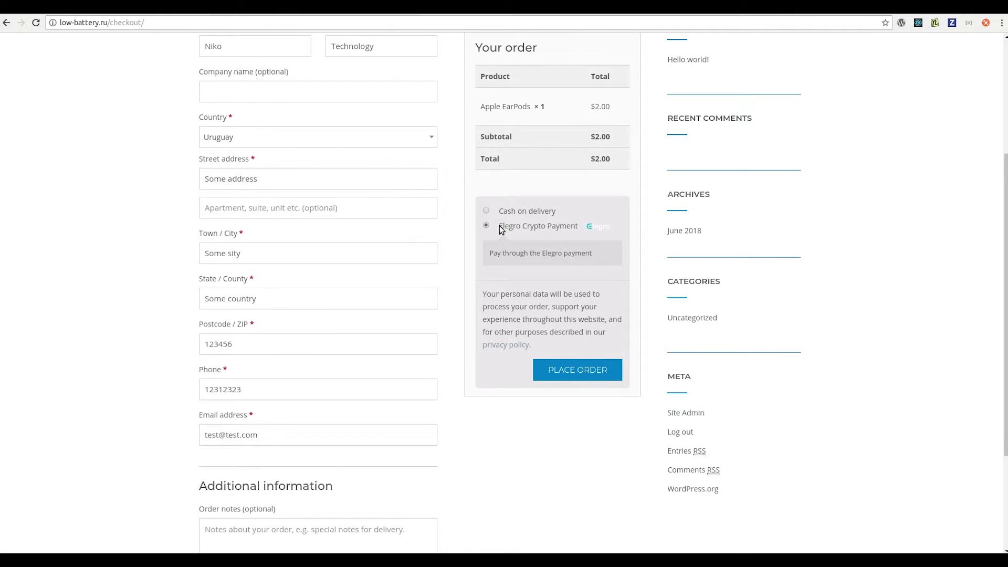
drag(498, 226, 570, 227)
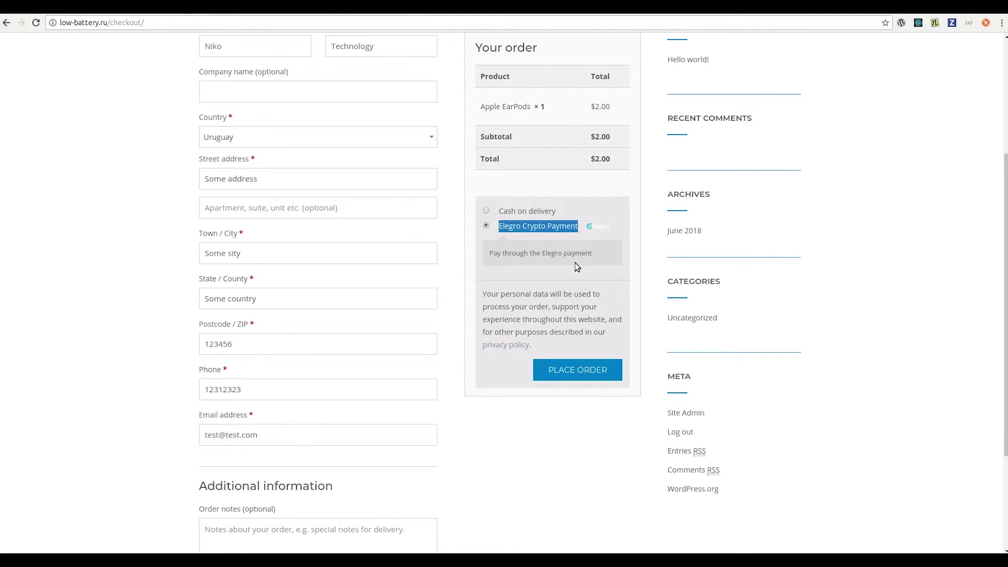
click(584, 374)
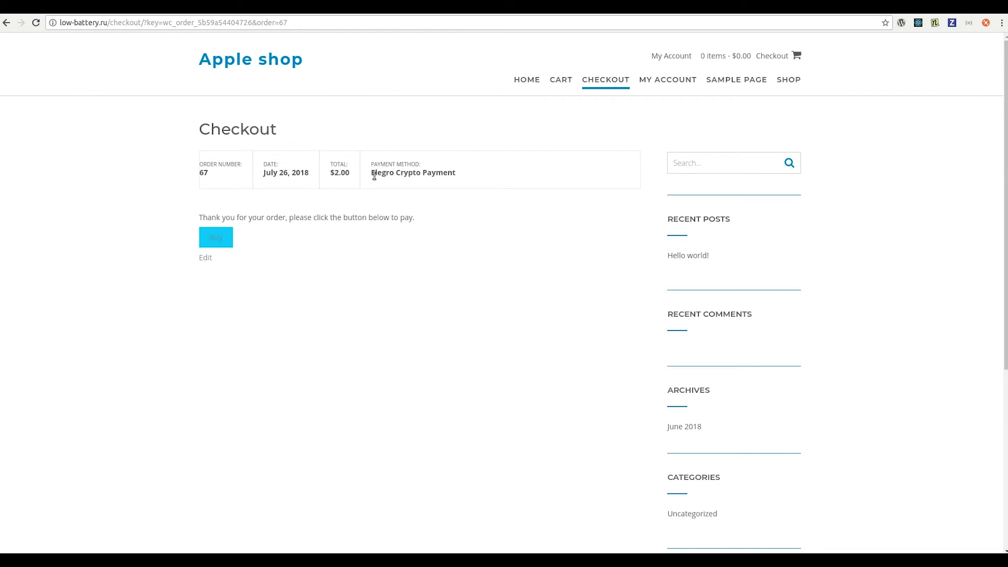
Step: Check the placed order's payment method and open the Elegro payment form for it
drag(371, 174, 457, 181)
click(455, 231)
click(217, 238)
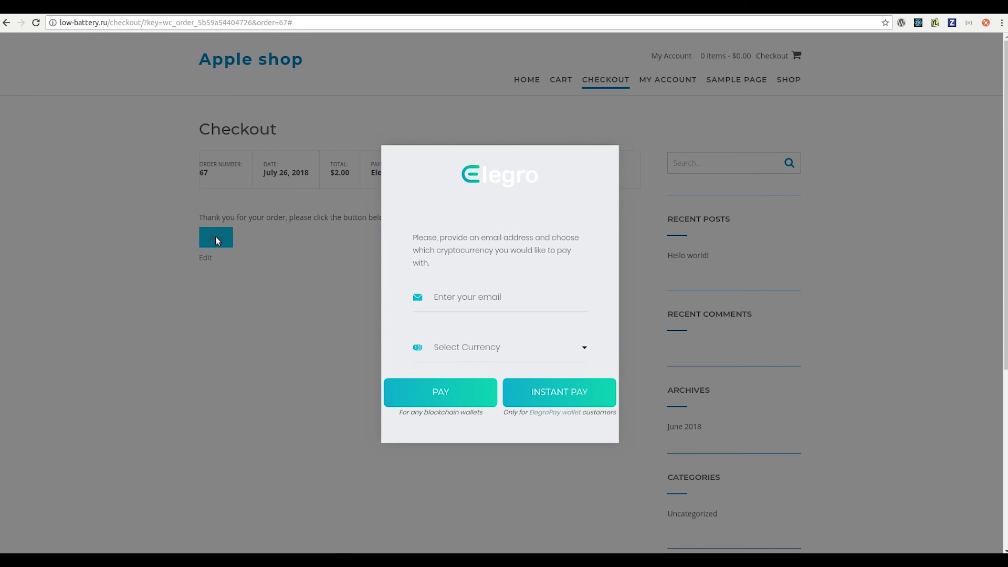